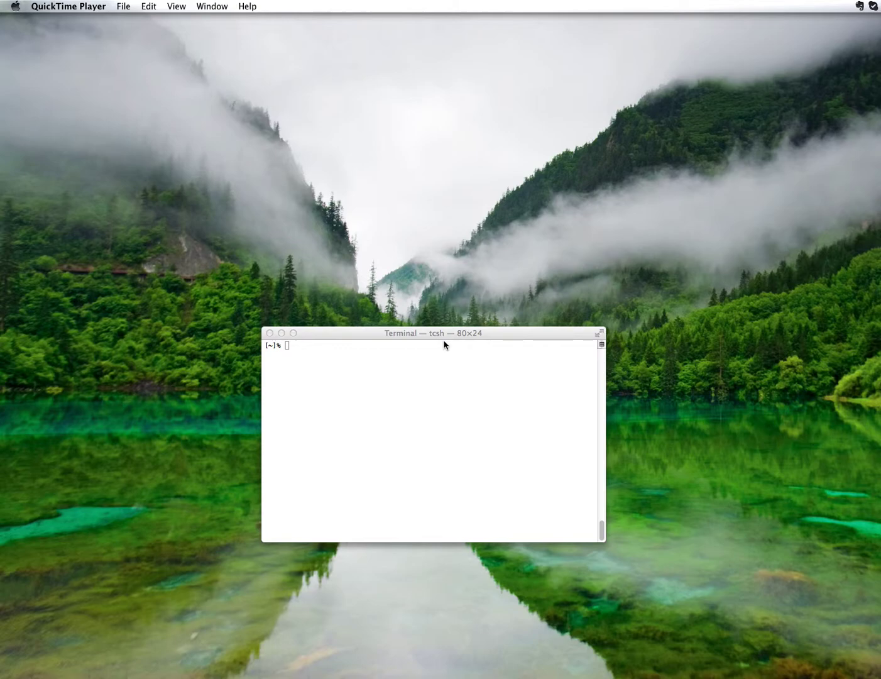
Step: From /Applications/cassis in Terminal, launch CASSIS with ./cassis.run 2048 for 2048 MB memory
click(412, 404)
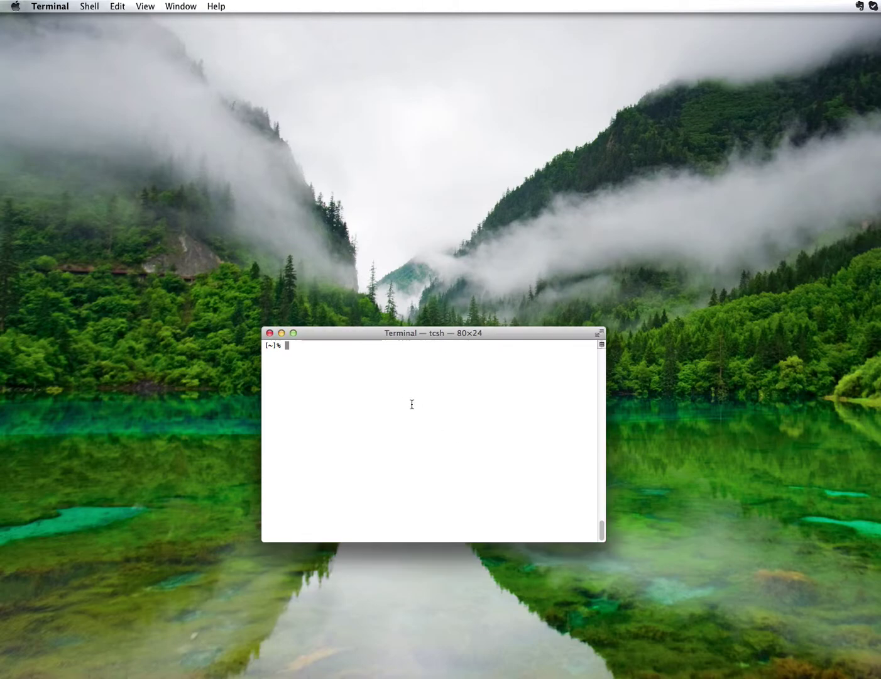
text(cd /Applications/cassis)
key(Return)
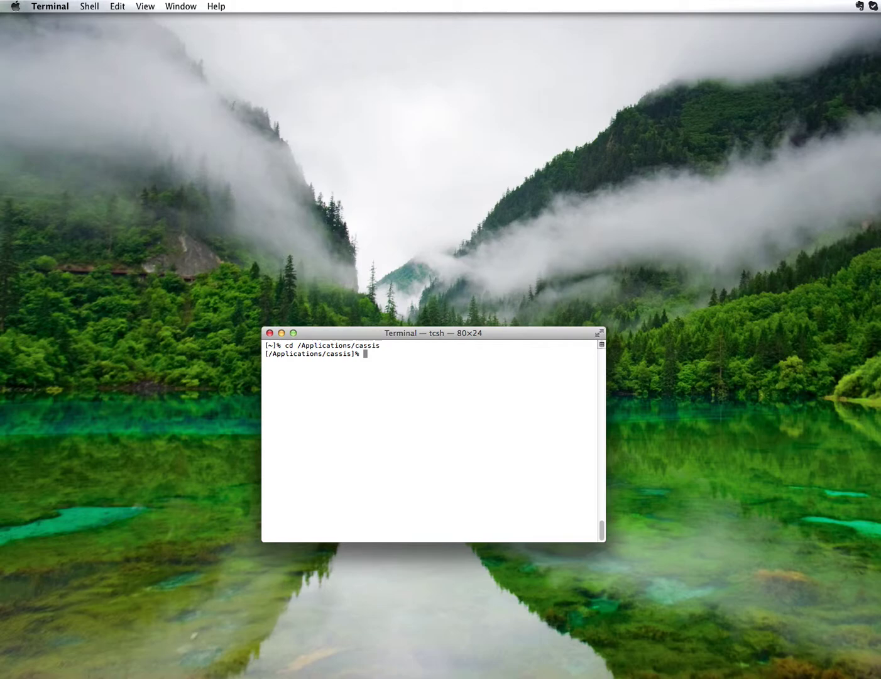
text(./cassis.run)
text(2048)
key(Return)
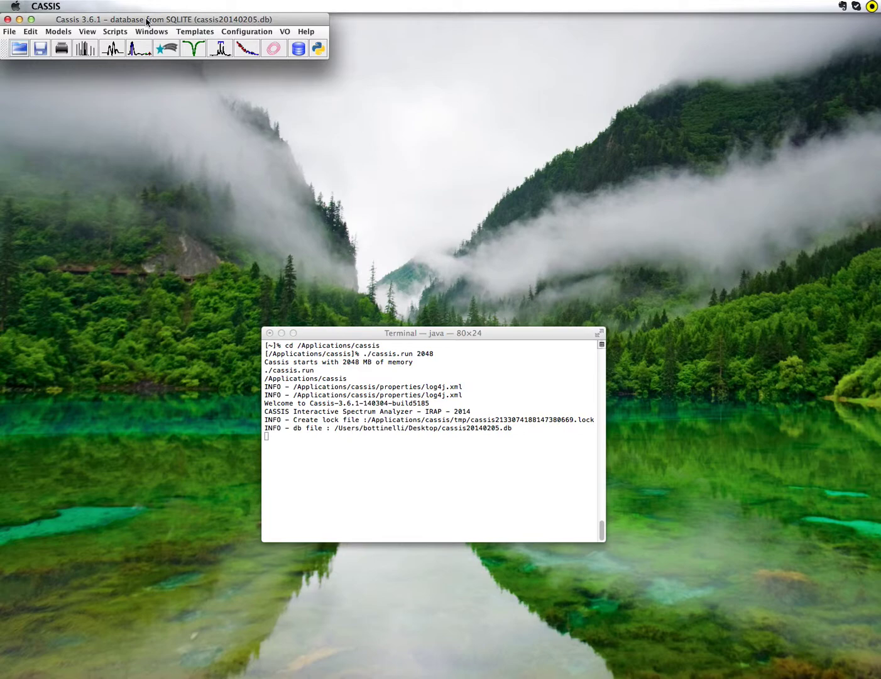
Step: Browse the CASSIS menu bar, then close the menus without choosing anything
click(11, 32)
mouse_move(84, 33)
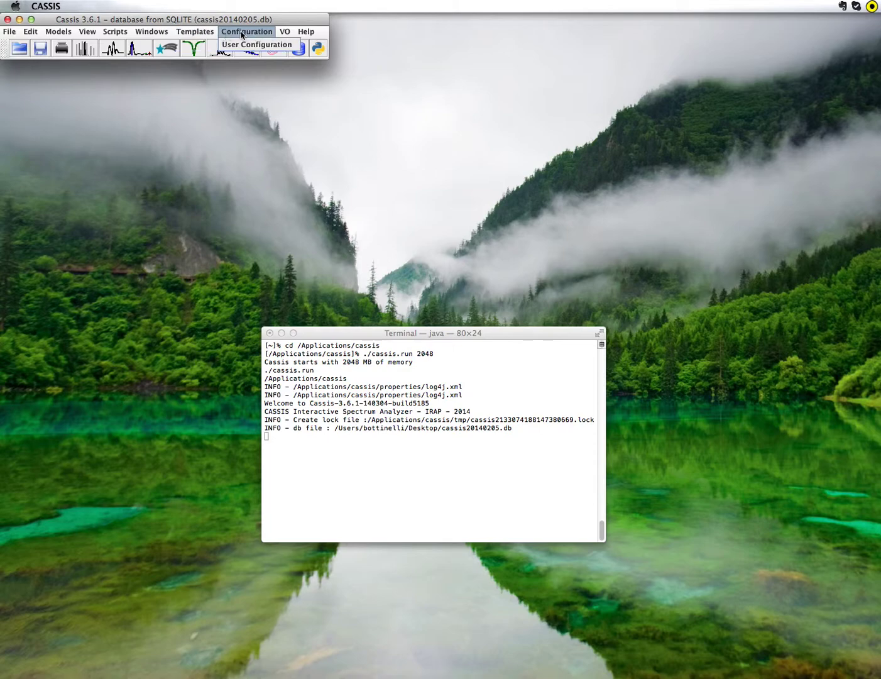
click(315, 33)
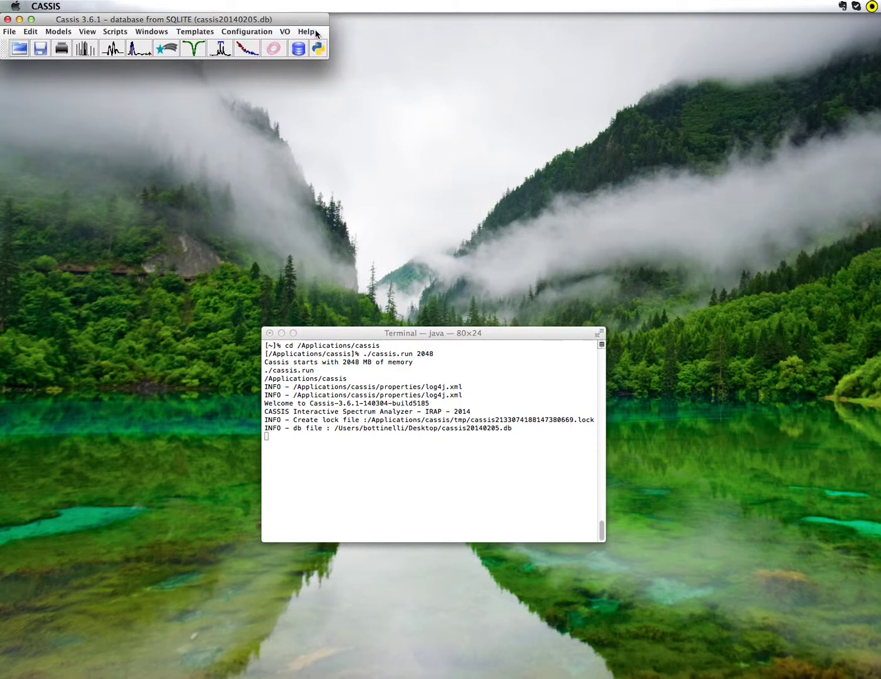
click(86, 48)
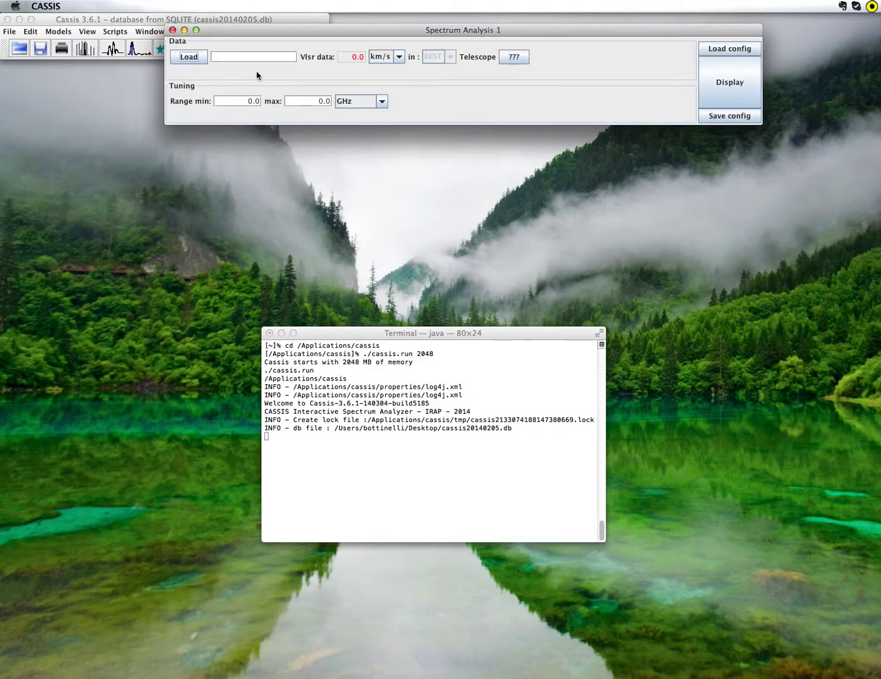
click(205, 62)
click(189, 58)
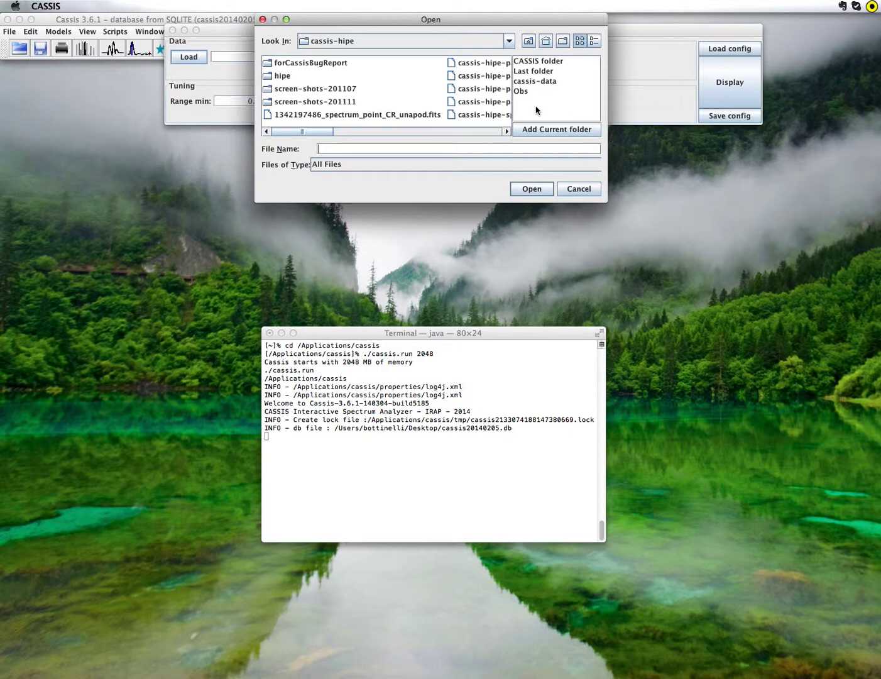
click(533, 83)
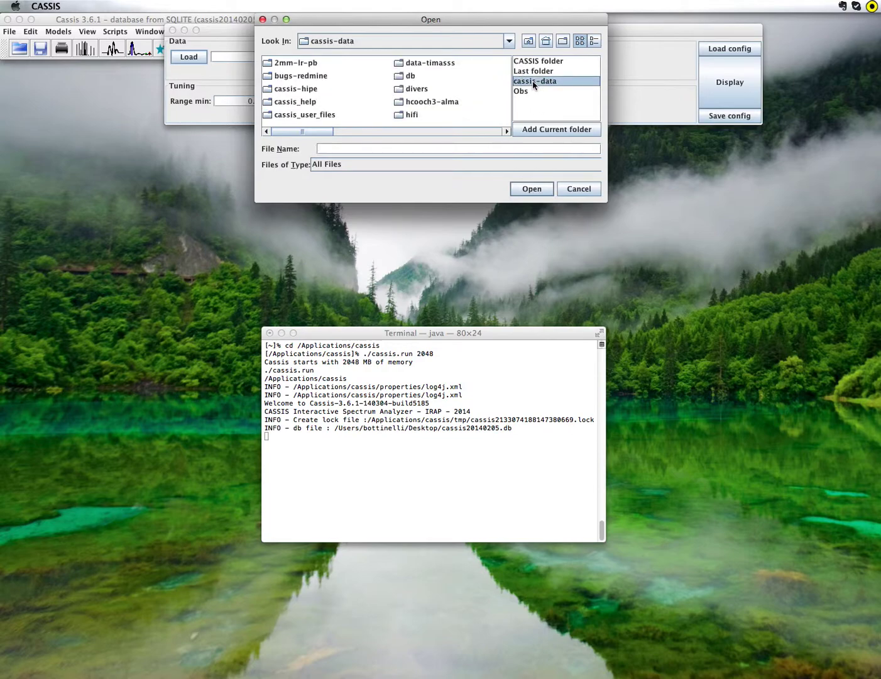
double_click(301, 89)
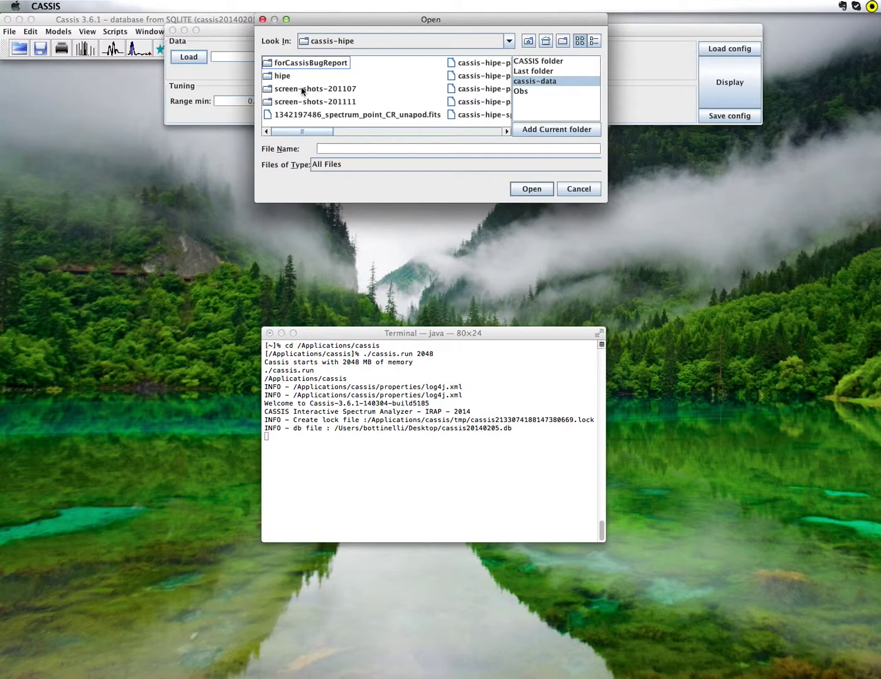
click(352, 115)
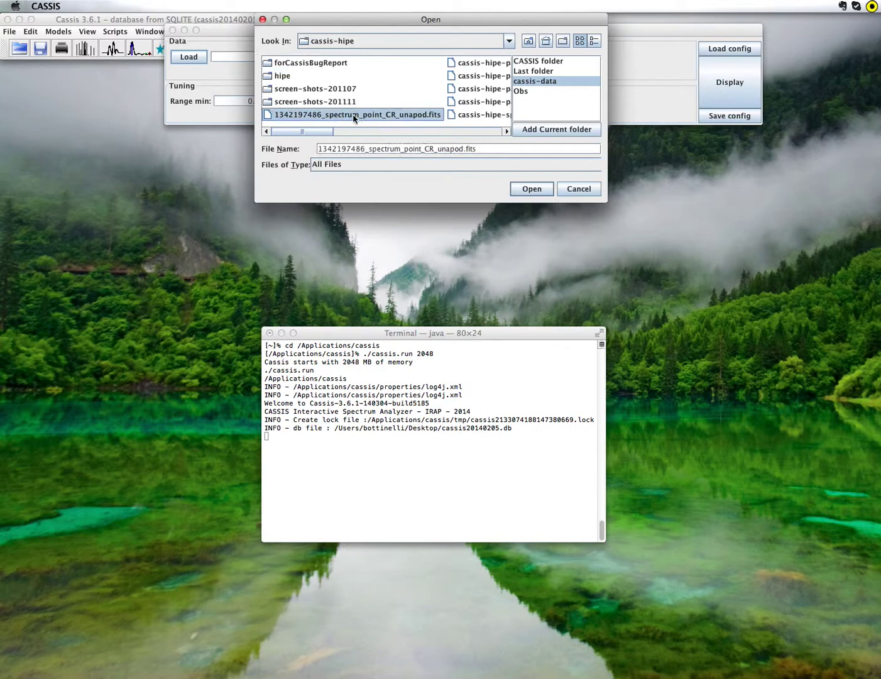
click(530, 187)
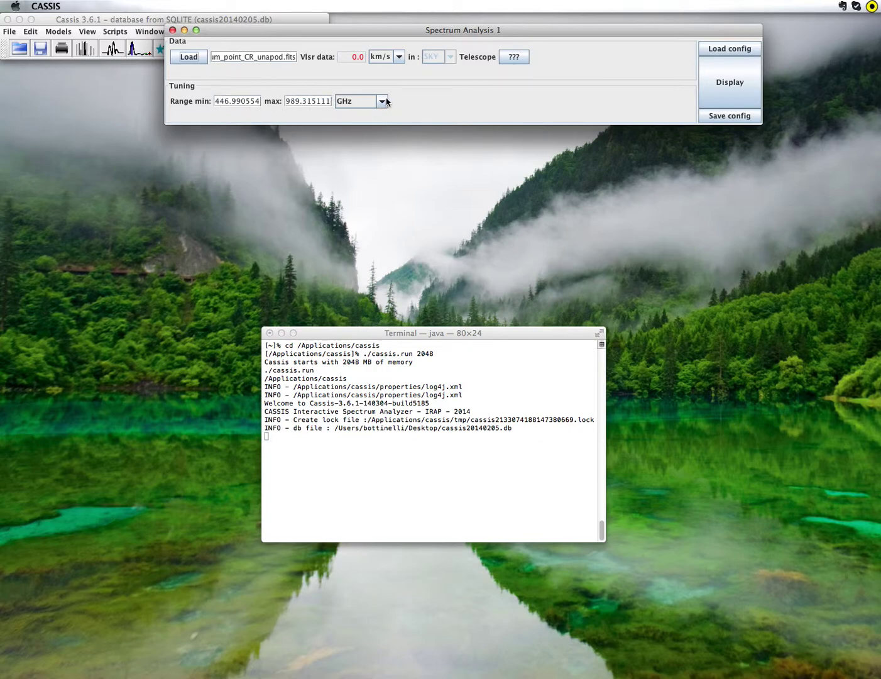
Step: Plot the spectrum as flux in Jy versus GHz and confirm the Terminal log reports 1810 channels
click(721, 92)
click(720, 87)
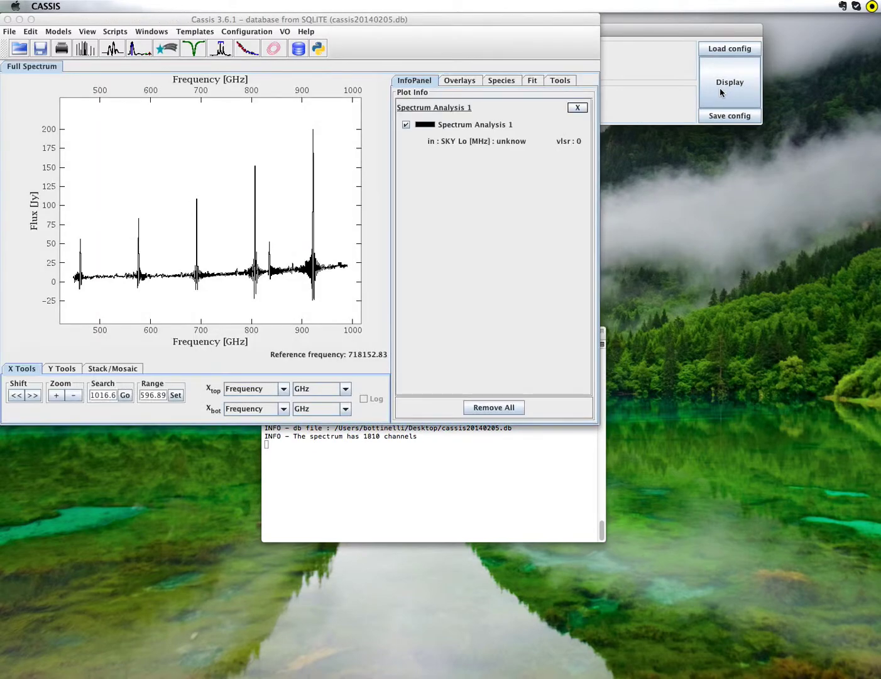
click(464, 465)
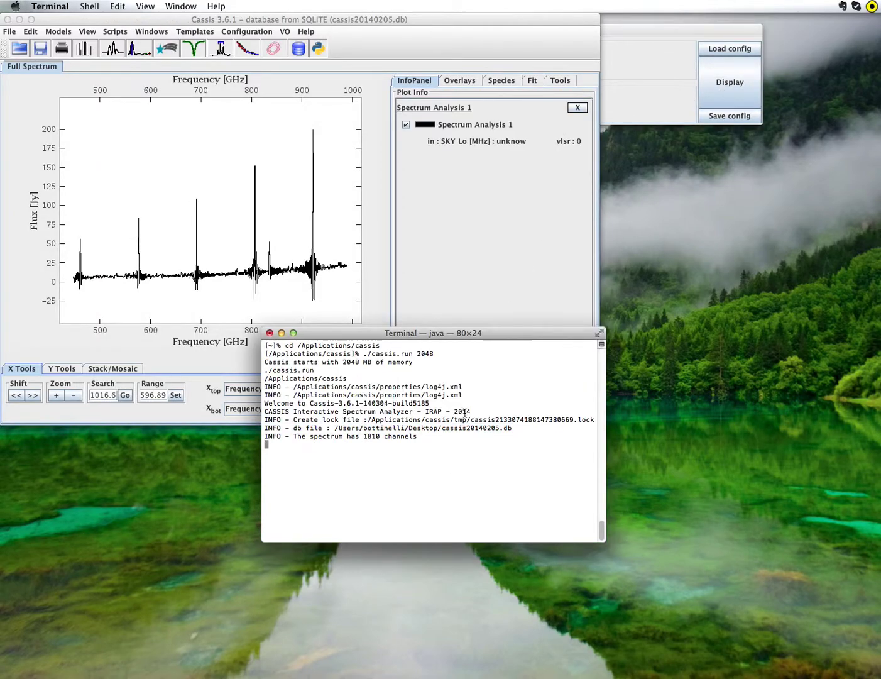
triple_click(376, 437)
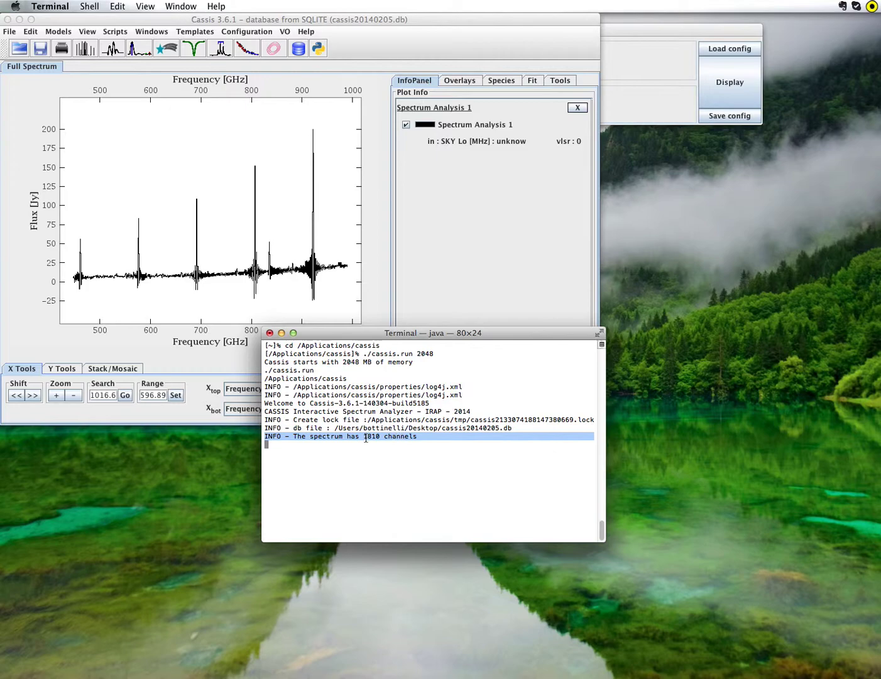
click(416, 272)
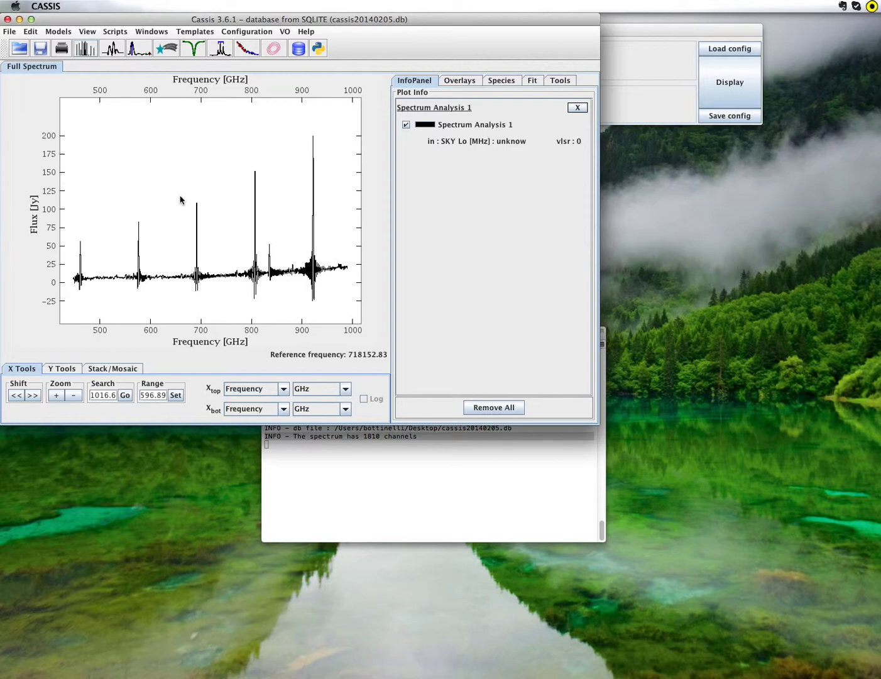
drag(179, 194, 220, 303)
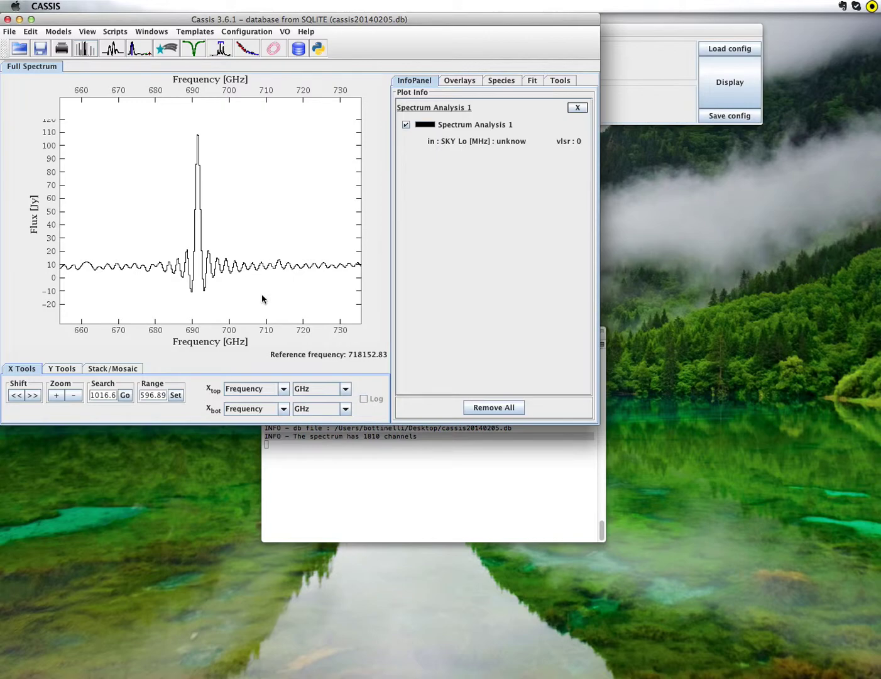
drag(263, 299, 161, 185)
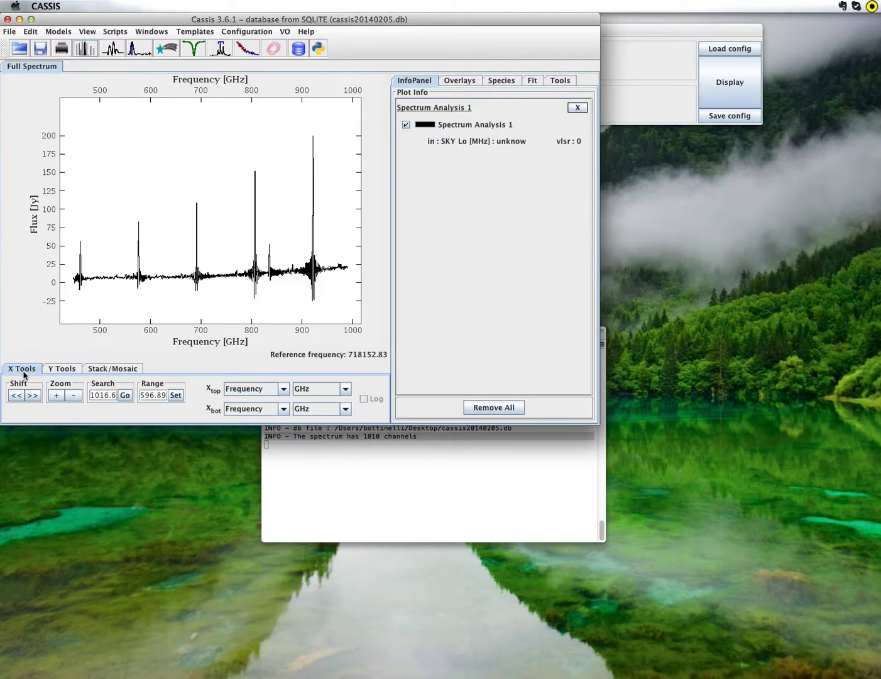
Step: Zoom the frequency axis in three times and out twice, then shift right twice and left twice
click(57, 395)
click(57, 396)
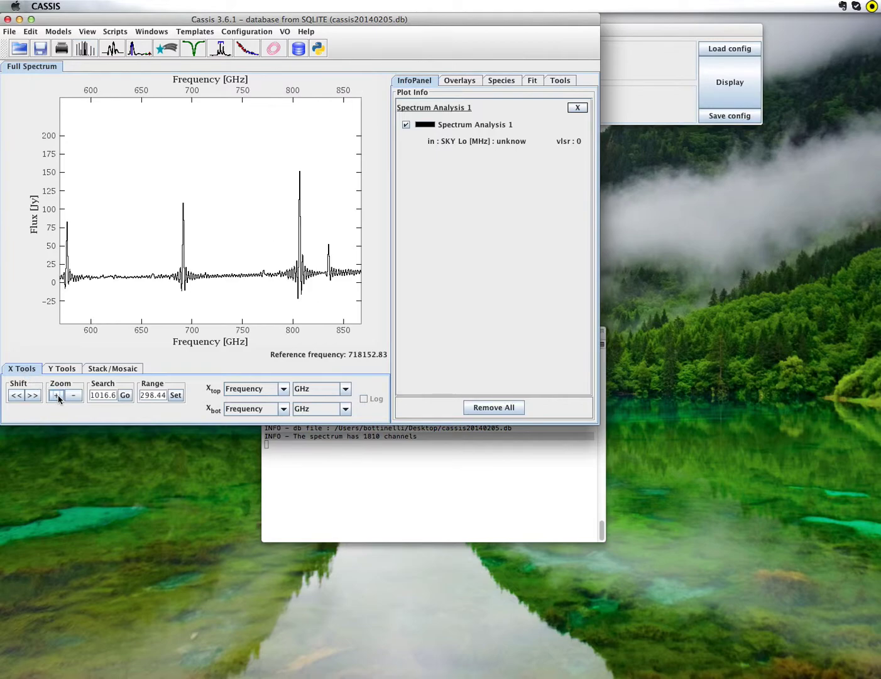
click(57, 395)
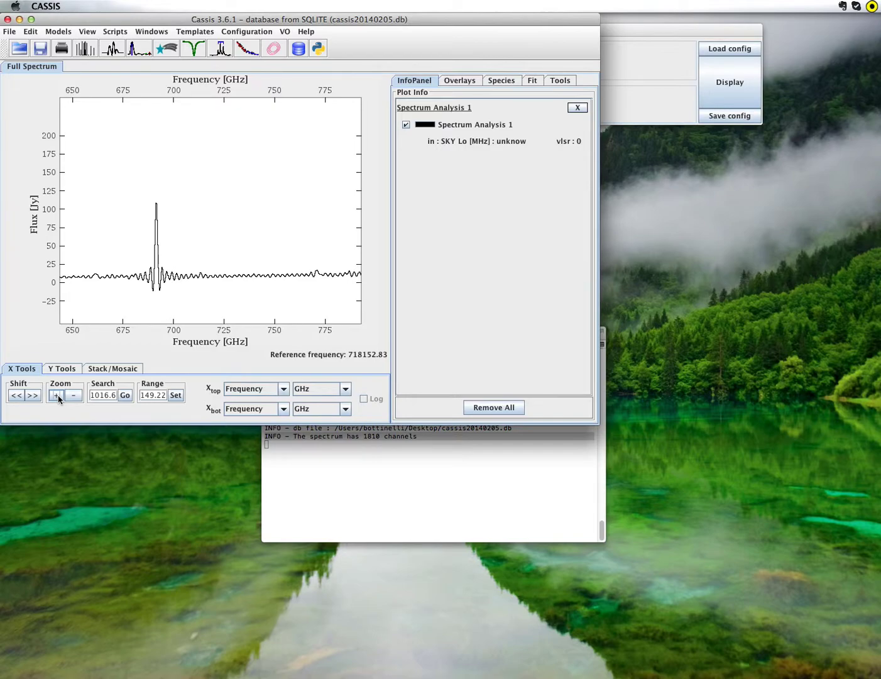
click(74, 396)
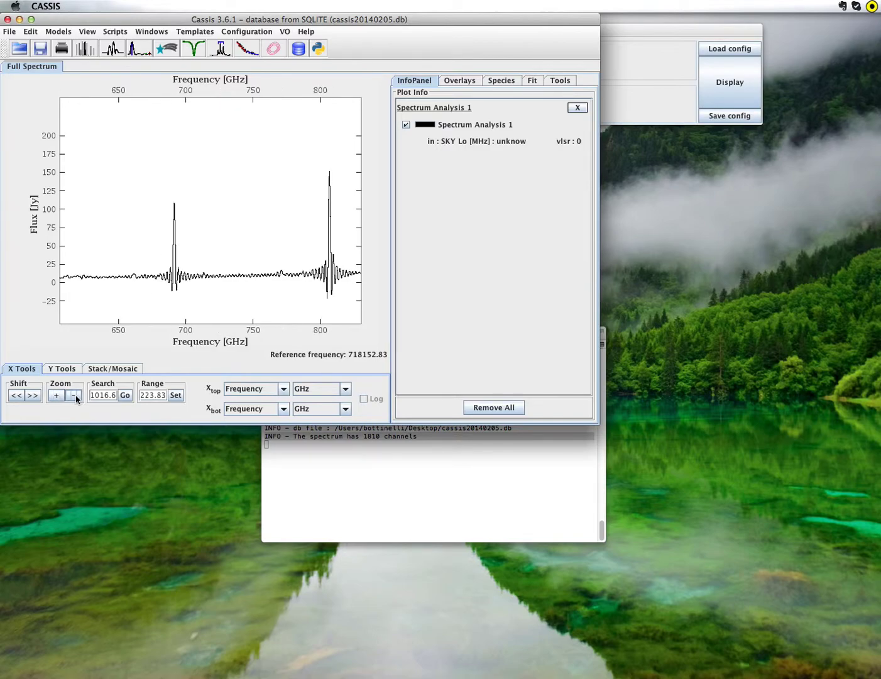
click(75, 395)
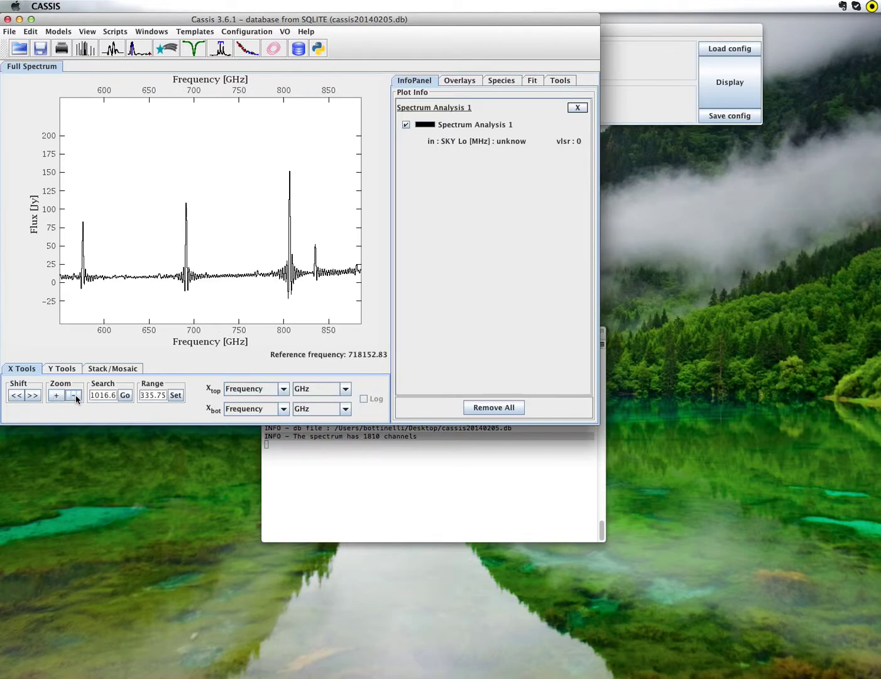
click(34, 397)
click(34, 397)
click(14, 397)
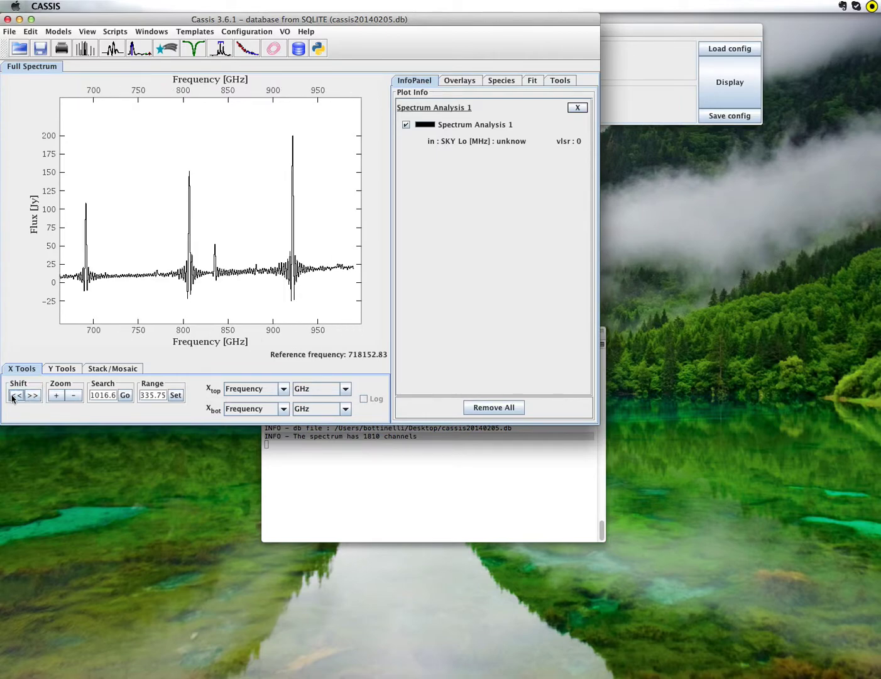
click(13, 397)
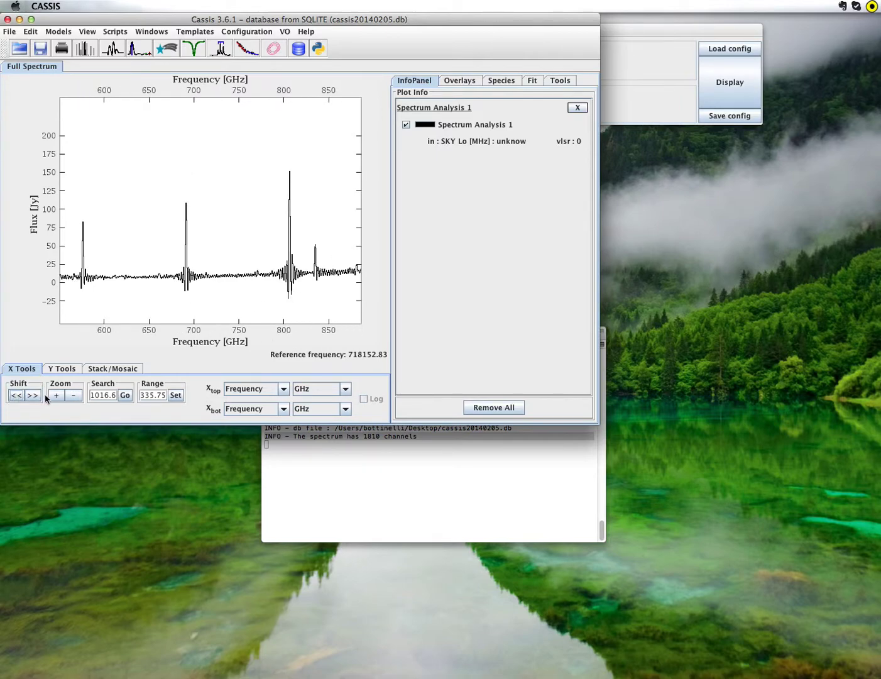
Step: Centre the plot on 800 GHz with Search, then set a 200 GHz Range
double_click(105, 395)
text(800)
click(126, 395)
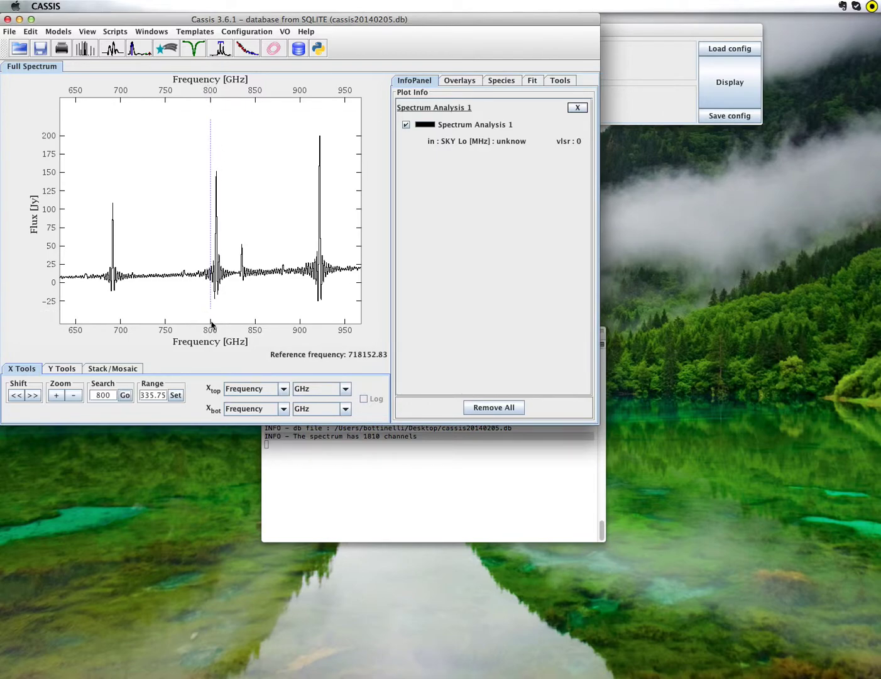
double_click(142, 395)
text(200)
click(176, 396)
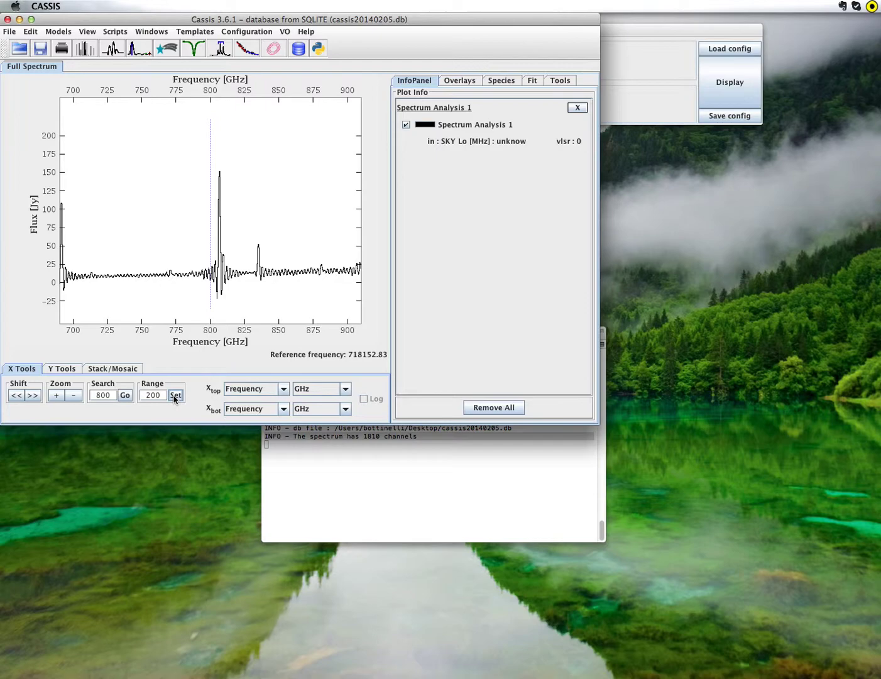